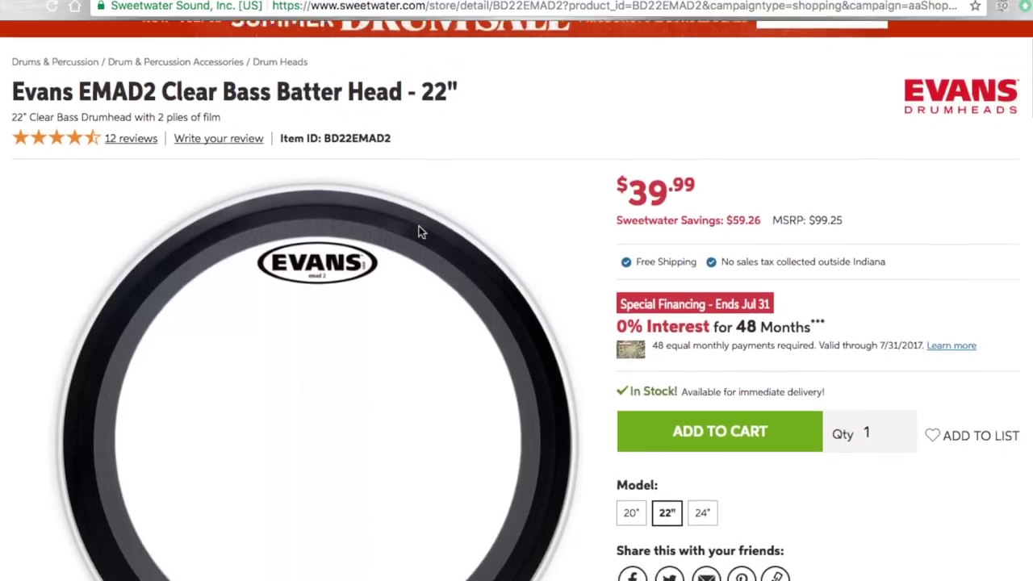
pyautogui.scroll(-1, 418, 231)
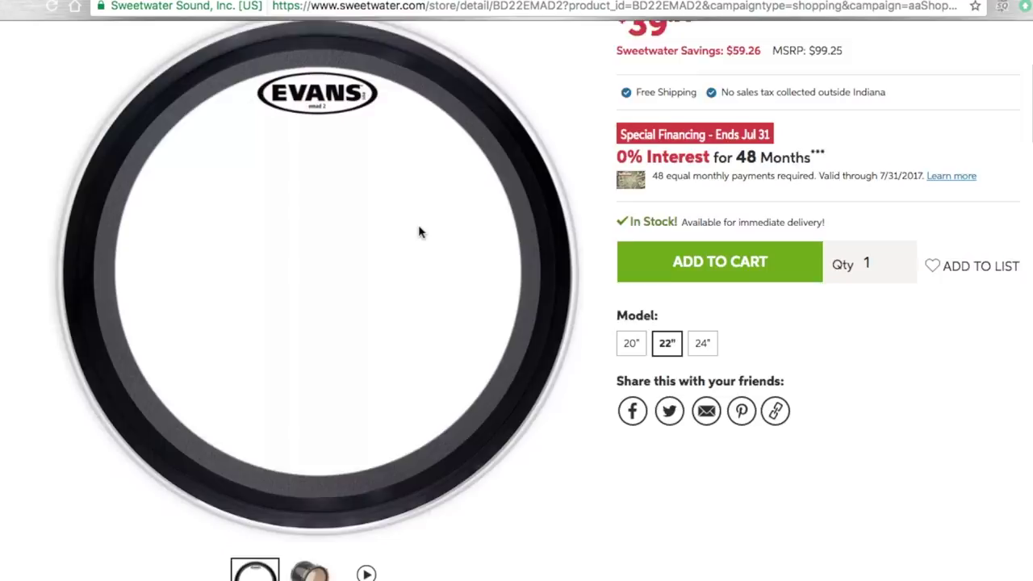
# Step: Scroll the Sweetwater page for the Evans EMAD2 22" bass head and show its rim close-up
pyautogui.scroll(1, 363, 363)
pyautogui.moveTo(330, 493)
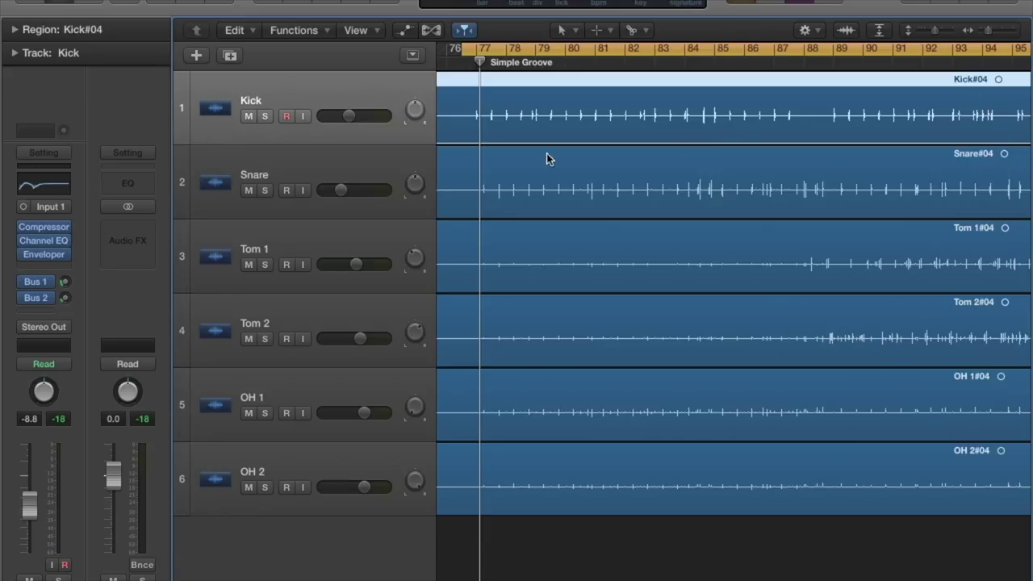
# Step: Step through the drum and overhead tracks' settings, then open the mixer with Kick selected
pyautogui.press('Down')
pyautogui.press('Down')
pyautogui.press('Down')
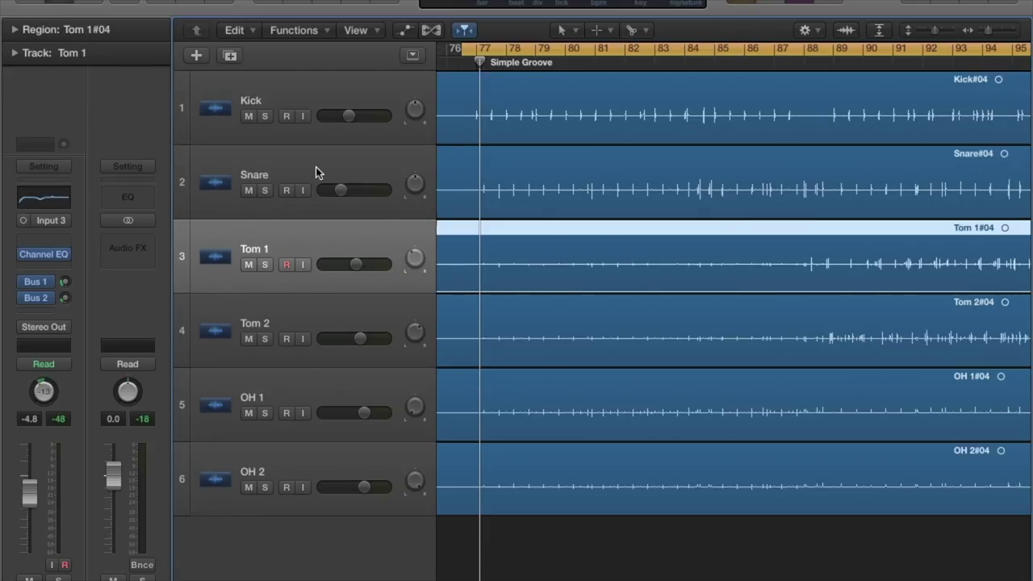
pyautogui.press('Down')
pyautogui.press('Down')
pyautogui.press('Up')
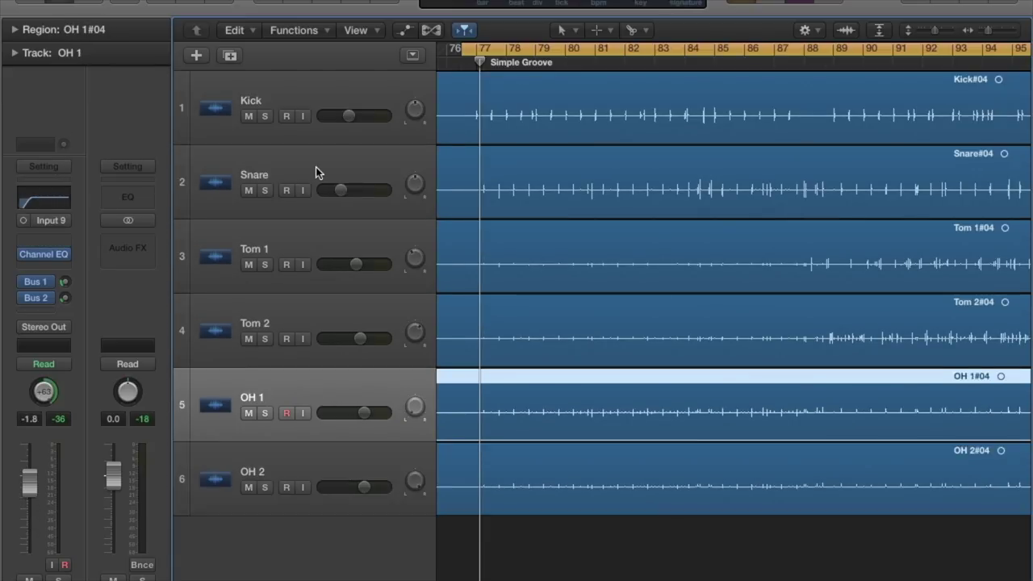
pyautogui.press('Down')
pyautogui.click(293, 94)
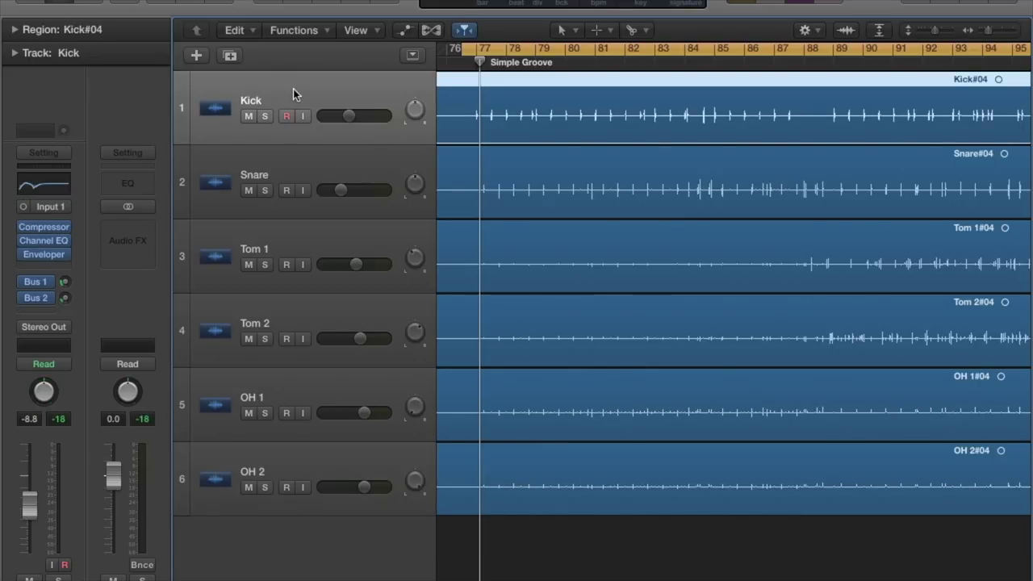
pyautogui.press('x')
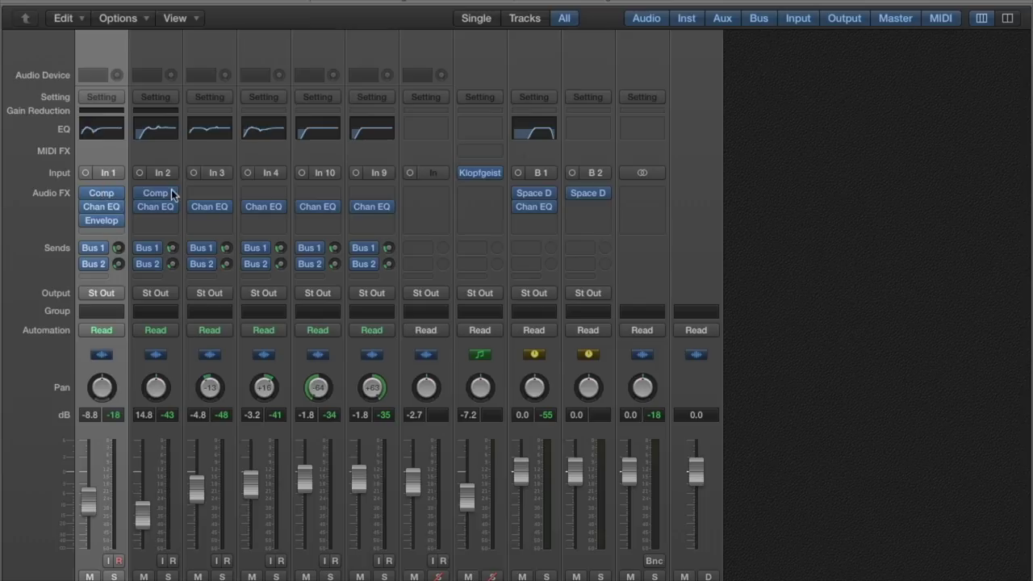
# Step: Check the Kick's Practice Kit Kick Comp threshold of -20 dB, then return to the tracks
pyautogui.click(103, 196)
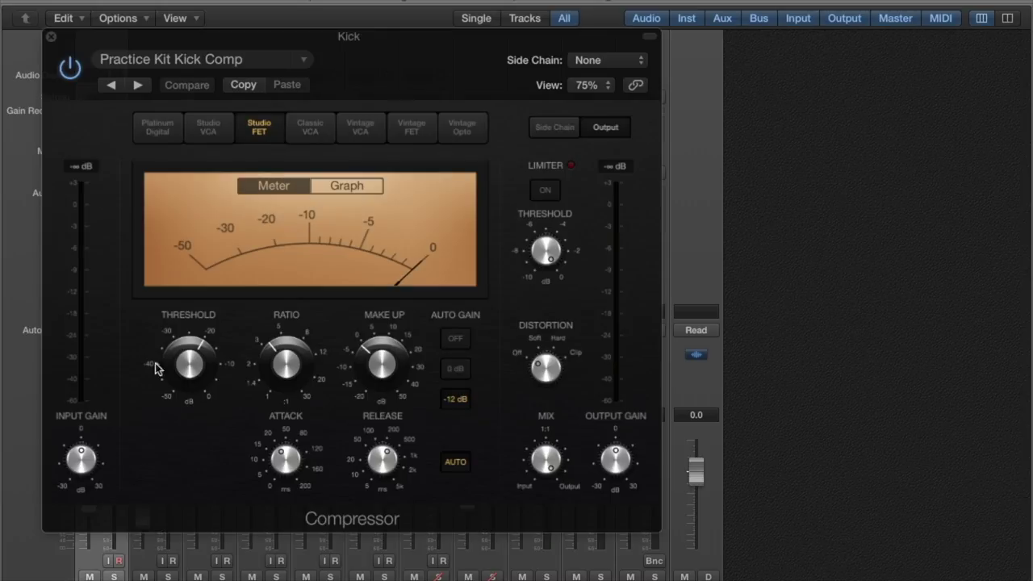
pyautogui.click(184, 363)
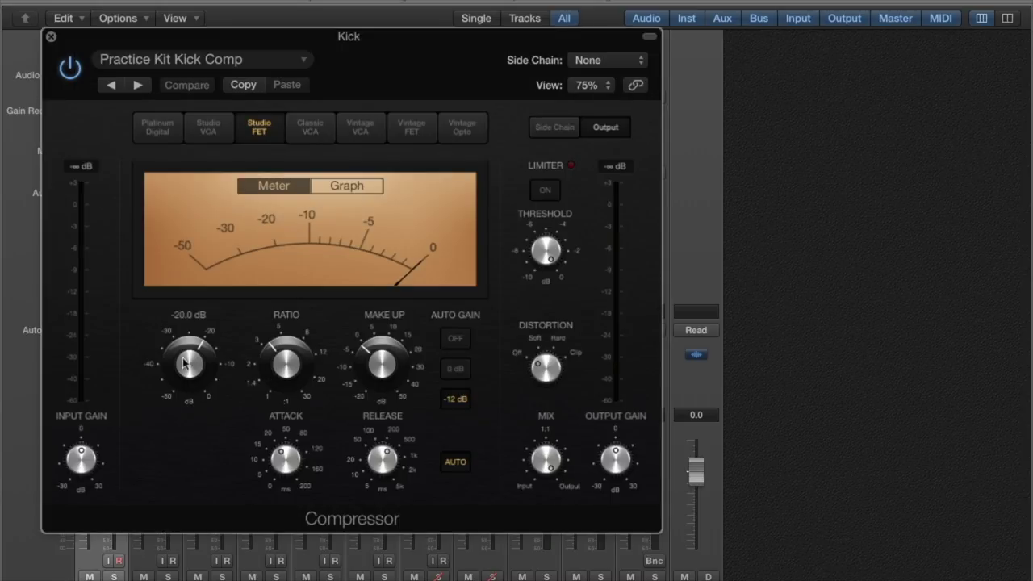
pyautogui.hotkey('ctrl', 'Left')
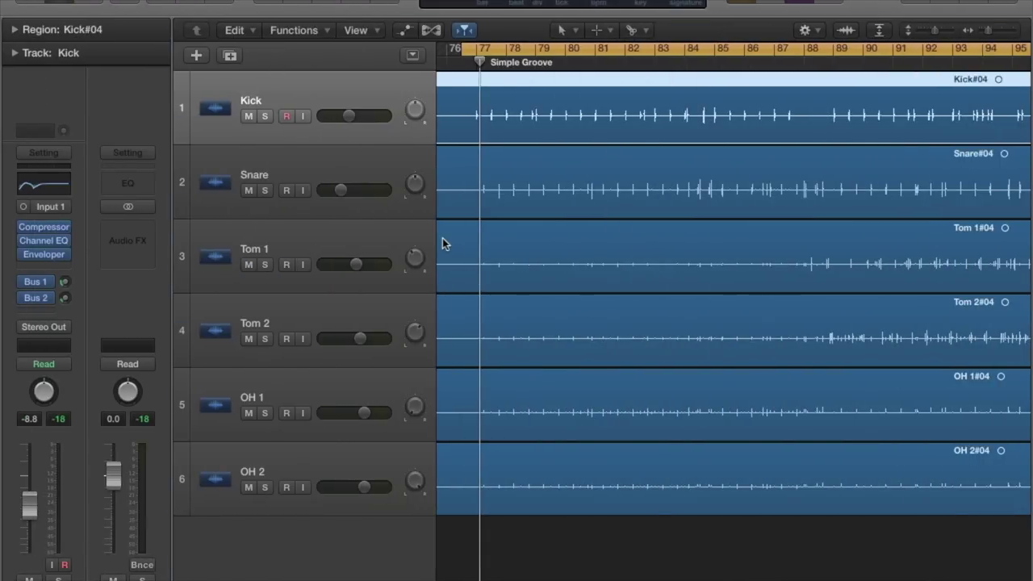
# Step: Play the Simple Groove drum tracks and switch to the mixer view
pyautogui.hotkey('ctrl', 'Right')
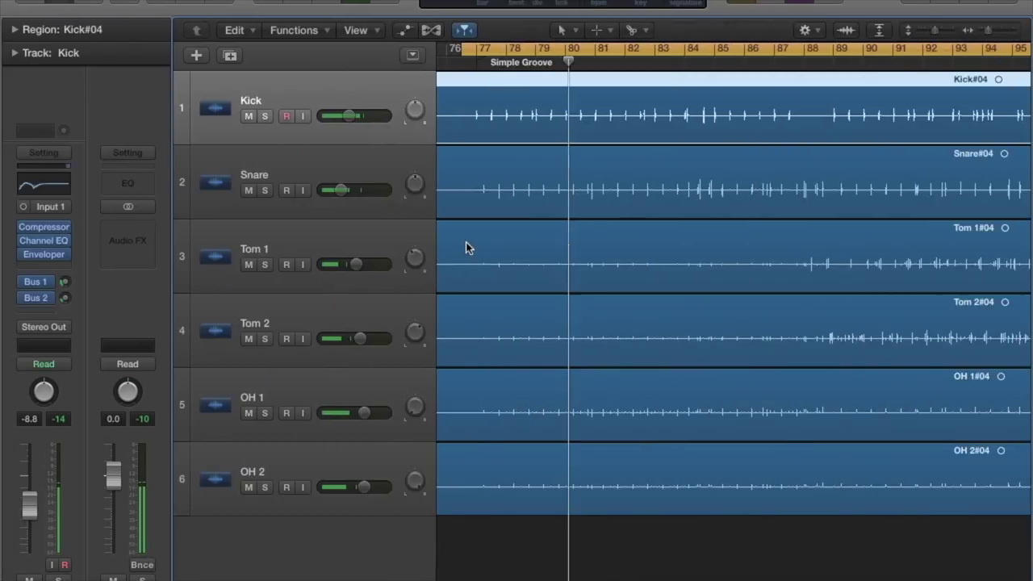
pyautogui.press('super+2')
pyautogui.click(157, 190)
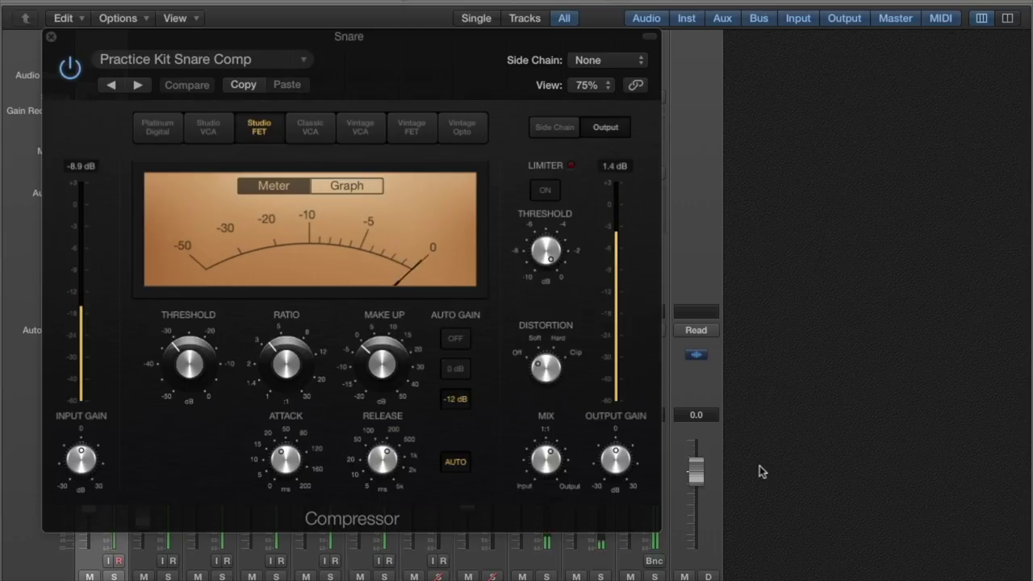
pyautogui.click(51, 37)
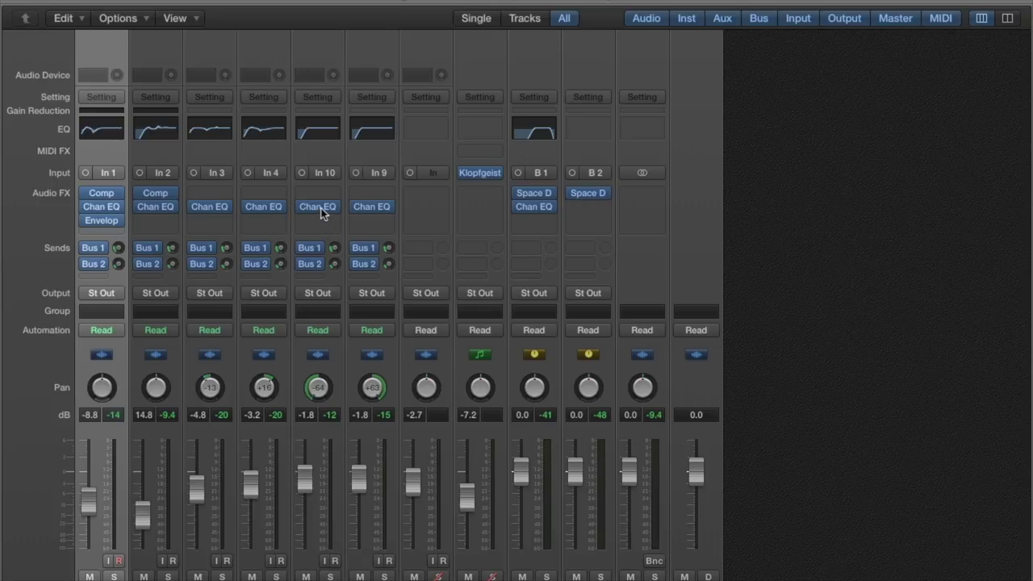
pyautogui.click(101, 220)
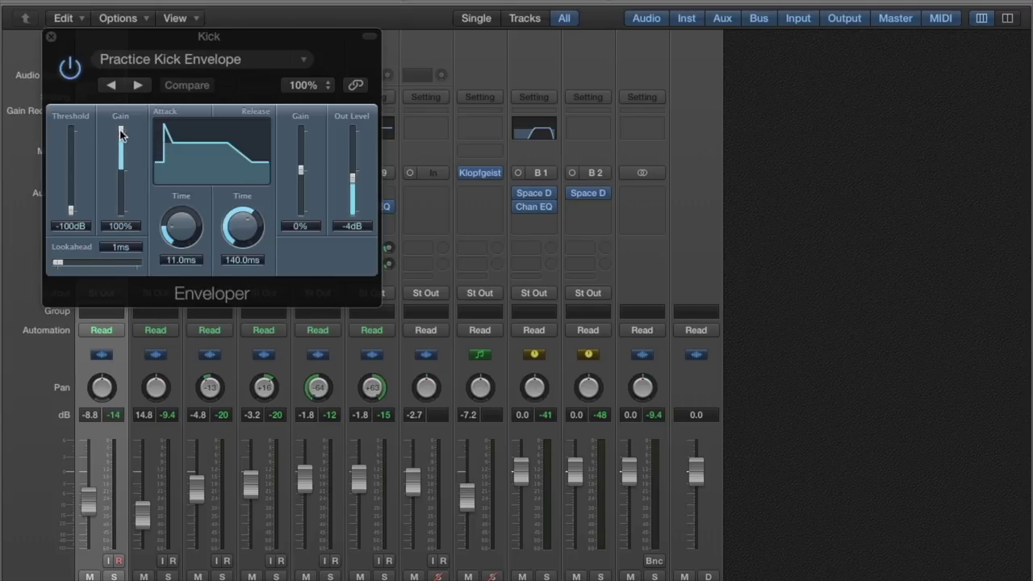
pyautogui.moveTo(120, 133); pyautogui.dragTo(125, 98)
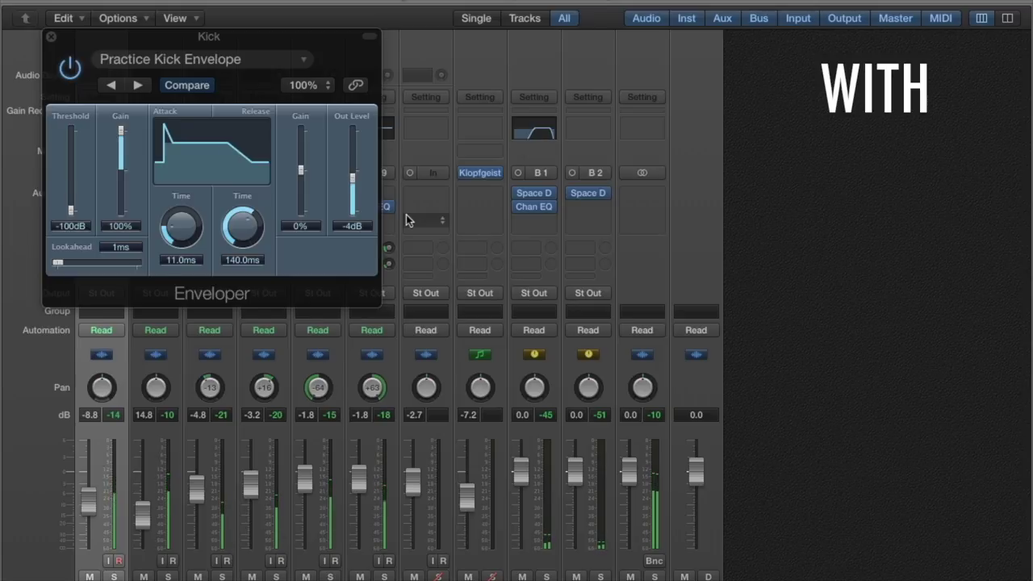
pyautogui.click(69, 69)
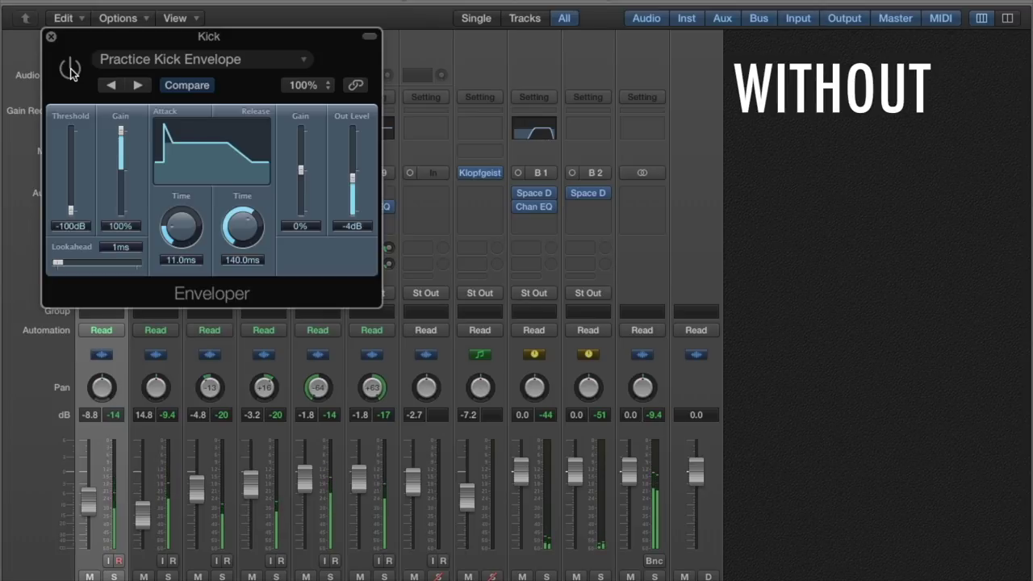
pyautogui.click(70, 70)
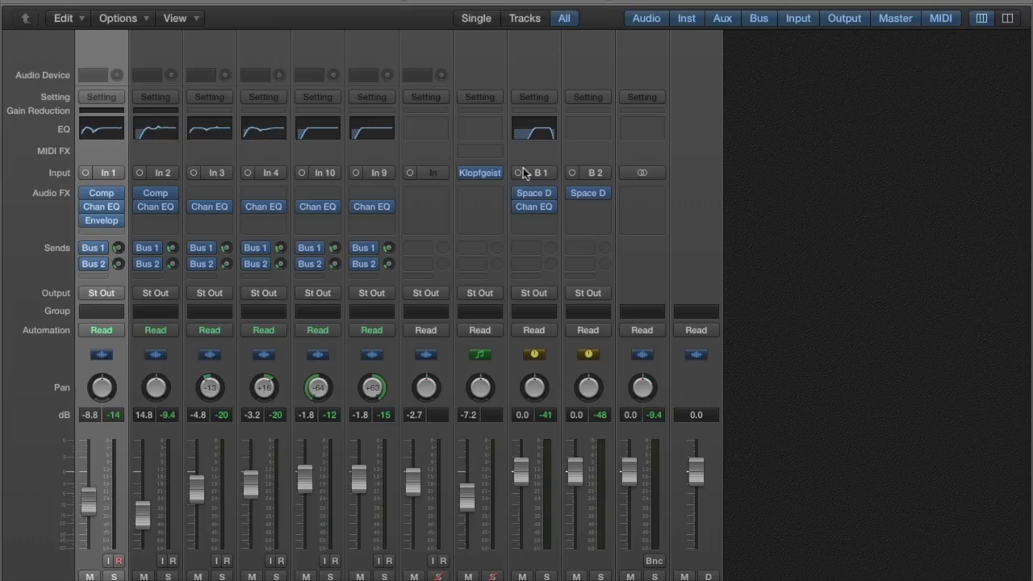
# Step: Set the Bus 1 reverb send level on all six selected drum strips together
pyautogui.press('space')
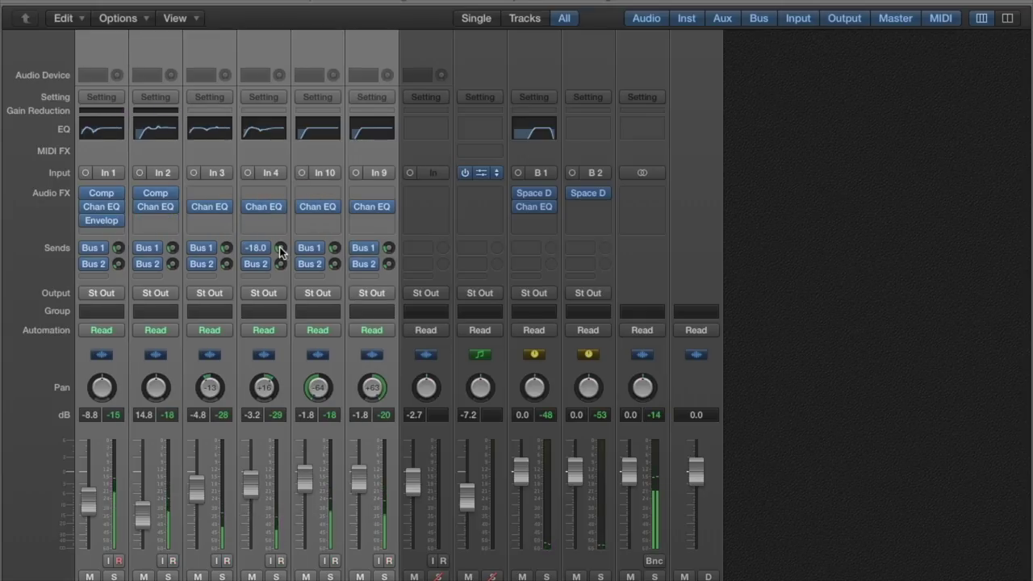
pyautogui.moveTo(280, 253); pyautogui.dragTo(288, 207)
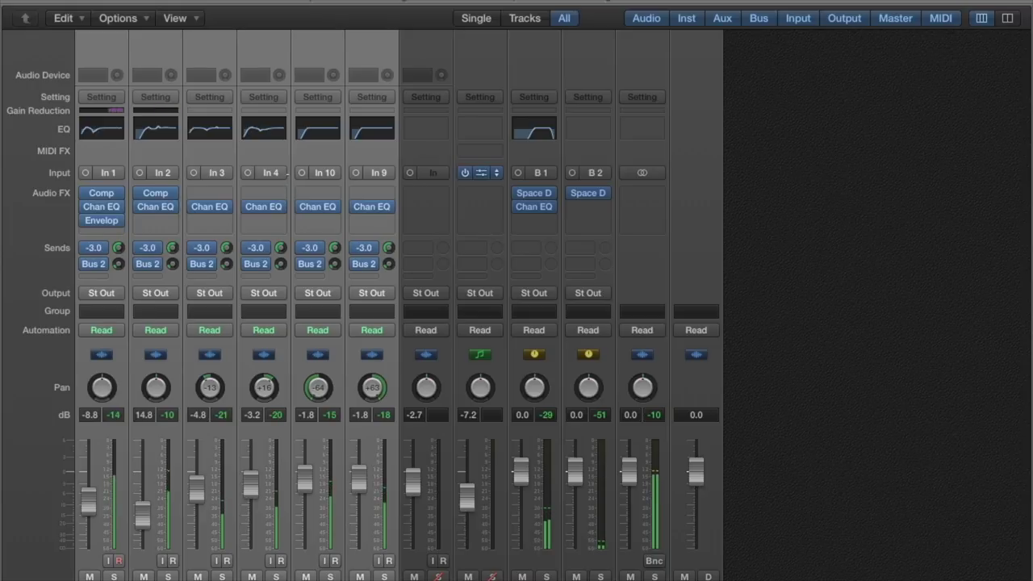
pyautogui.moveTo(287, 206); pyautogui.dragTo(288, 152)
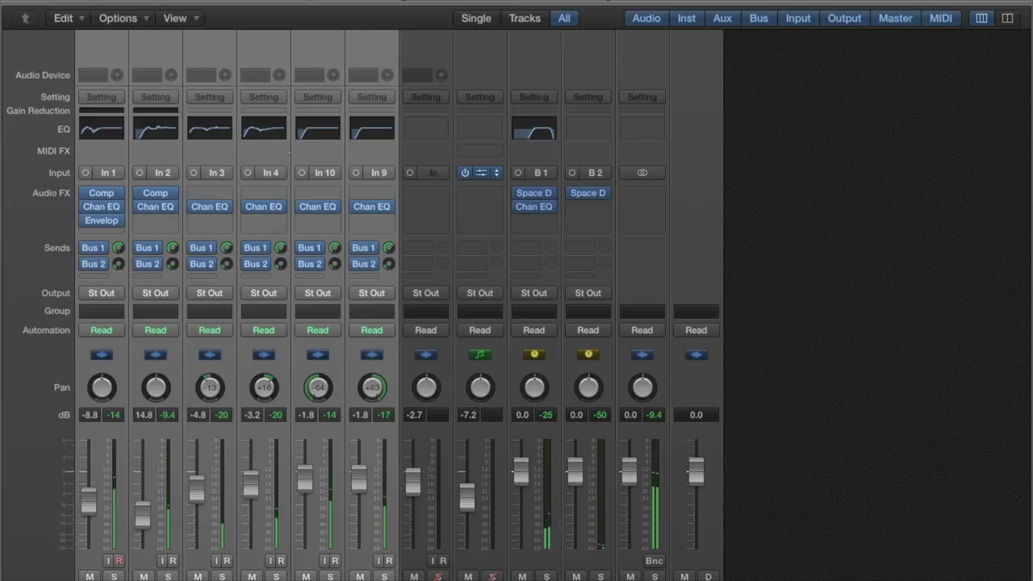
pyautogui.moveTo(290, 153); pyautogui.dragTo(288, 247)
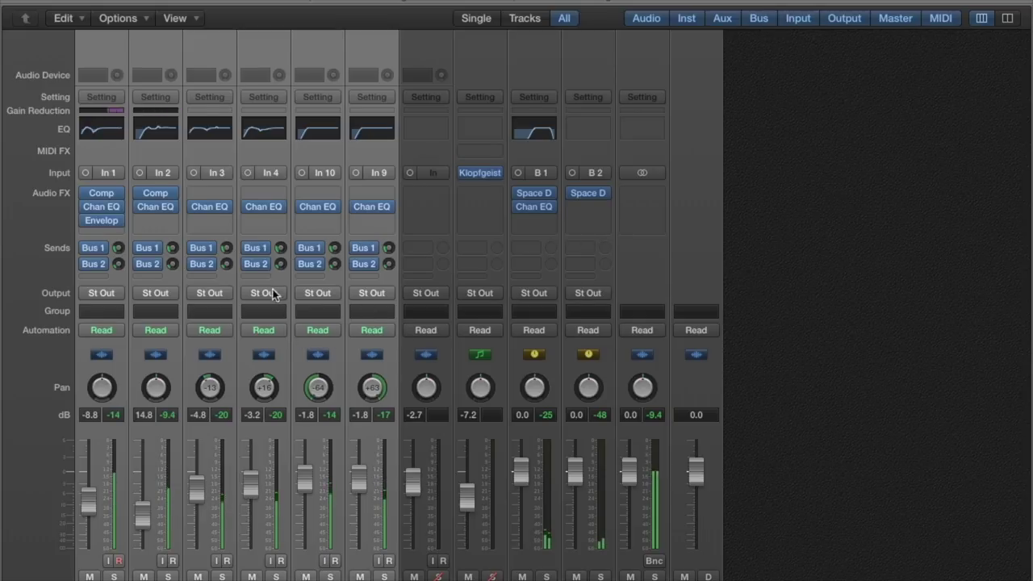
# Step: Set the drums' Bus 2 reverb send to -26.5, then go back to the tracks window
pyautogui.moveTo(279, 265); pyautogui.dragTo(278, 220)
pyautogui.moveTo(280, 264); pyautogui.dragTo(280, 304)
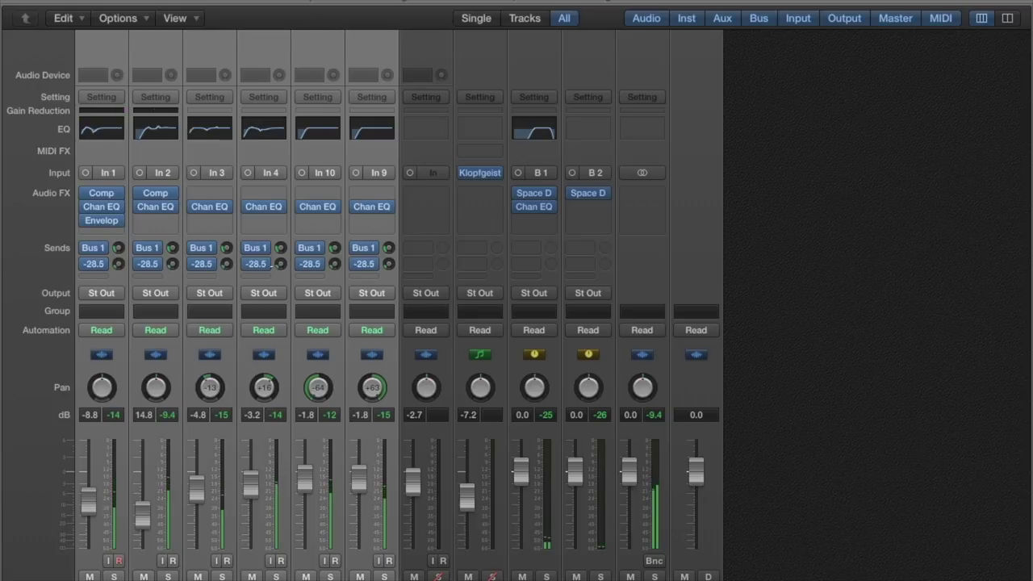
pyautogui.moveTo(280, 264); pyautogui.dragTo(273, 268)
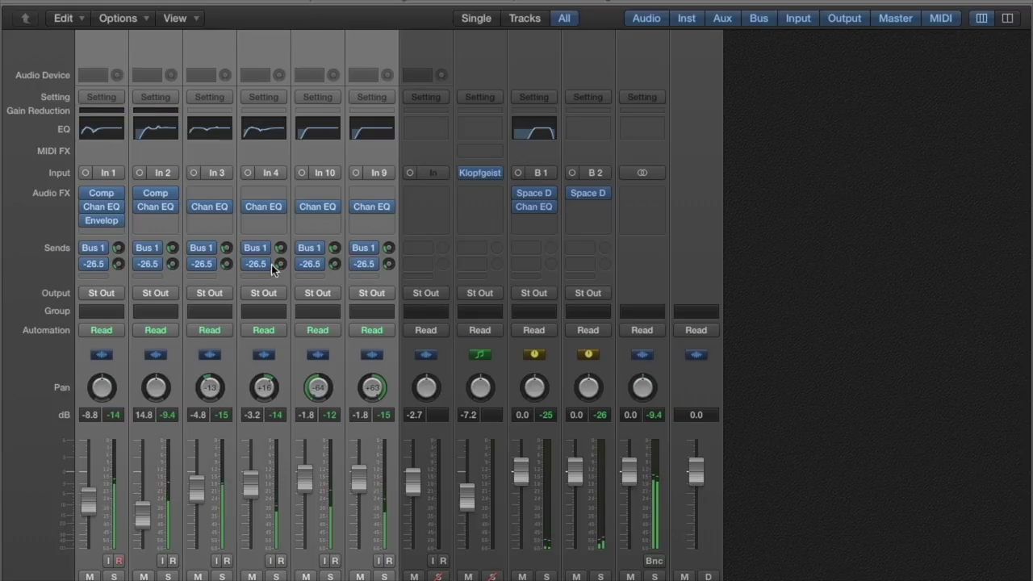
pyautogui.click(426, 577)
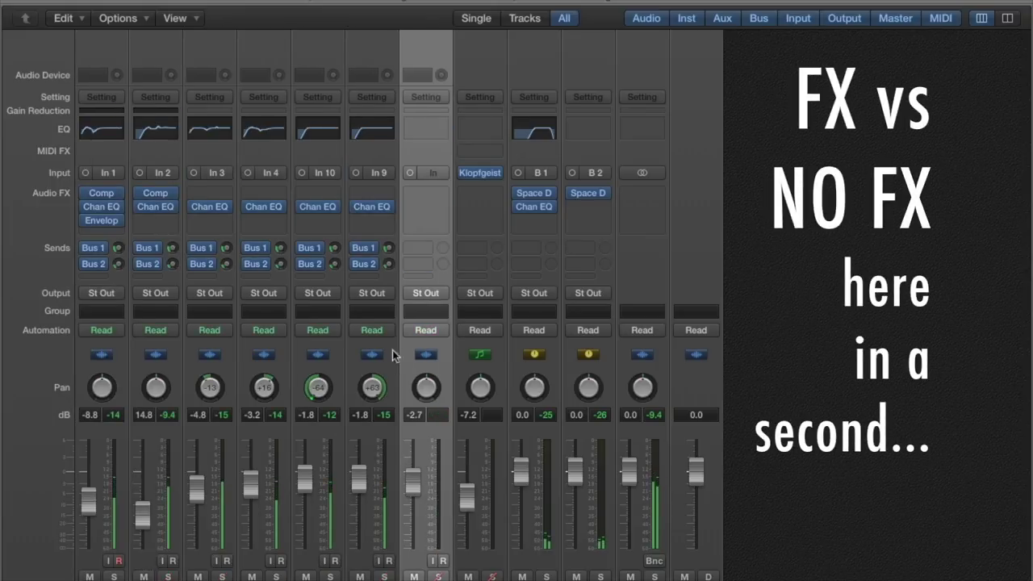
pyautogui.press('x')
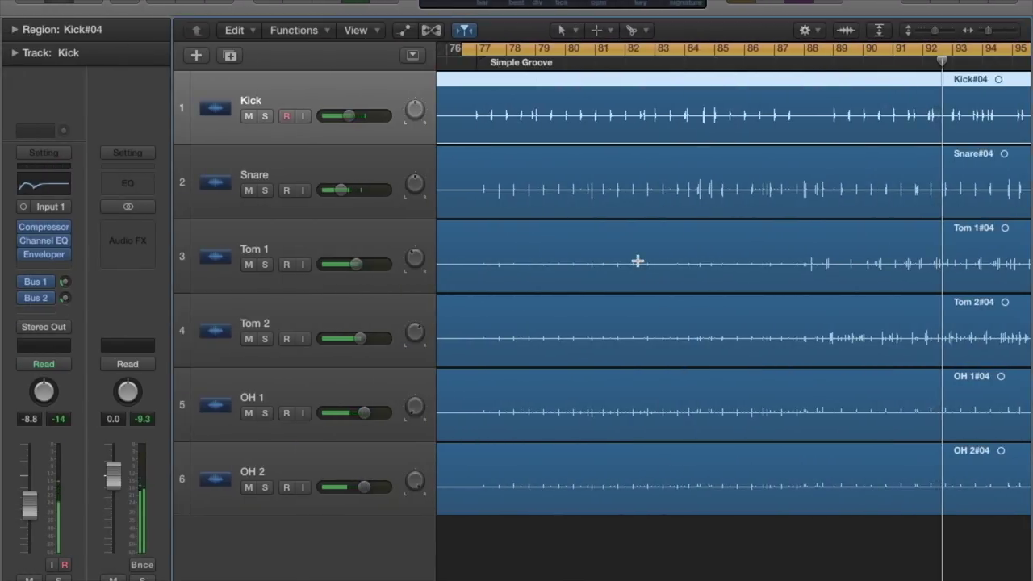
# Step: Stop playback, return the playhead to the groove's start, and reopen the full mixer
pyautogui.press('space')
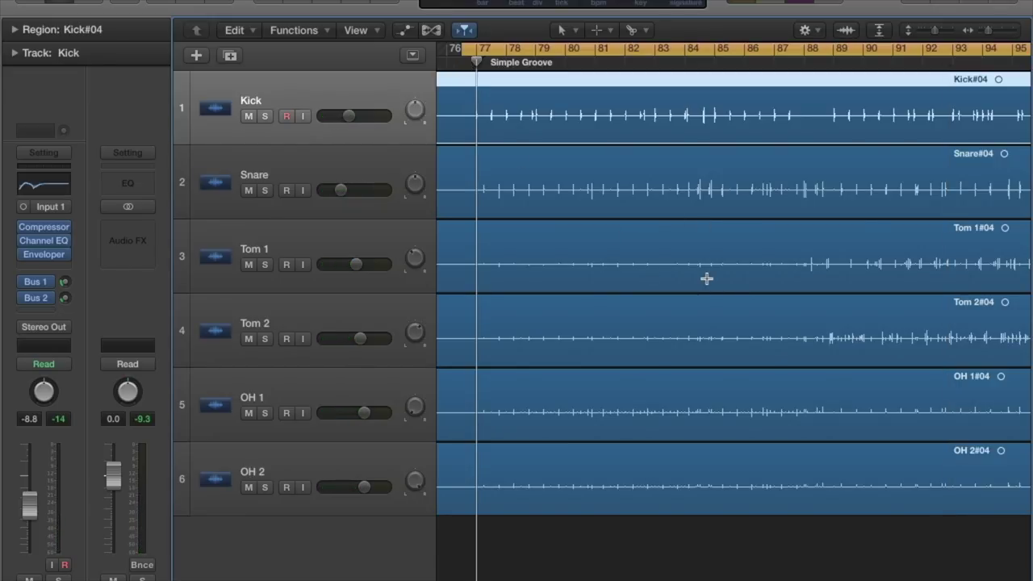
pyautogui.press('super+2')
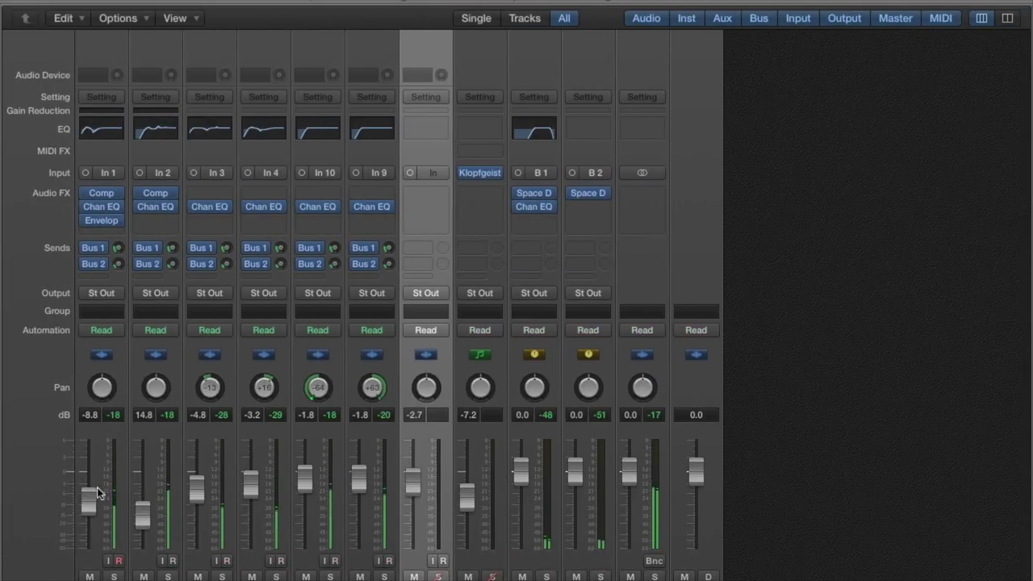
# Step: Bypass compressors, channel EQs and reverb sends on all six drum strips and adjust the master level
pyautogui.click(101, 355)
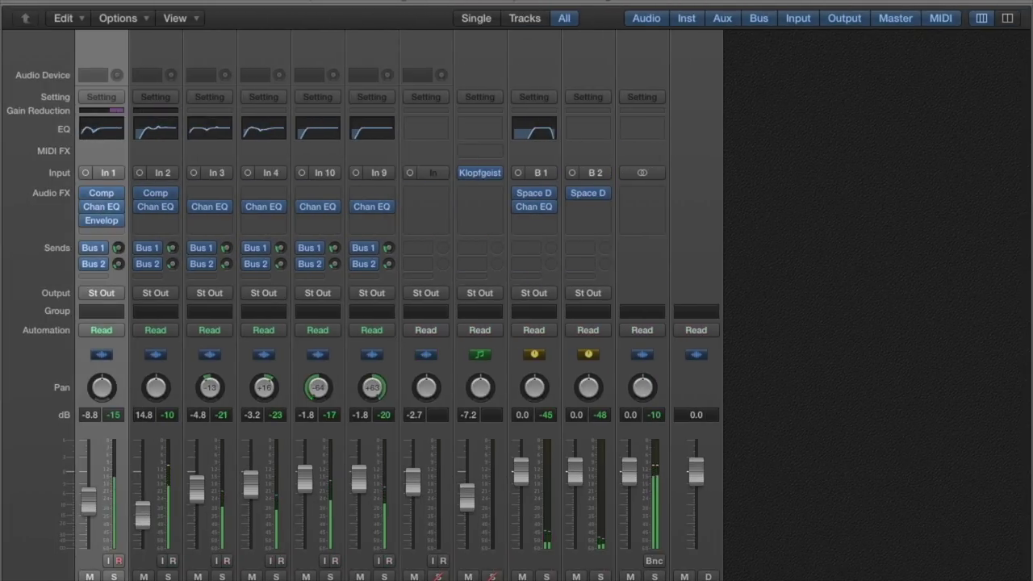
pyautogui.keyDown('shift'); pyautogui.click(371, 355); pyautogui.keyUp('shift')
pyautogui.click(86, 193)
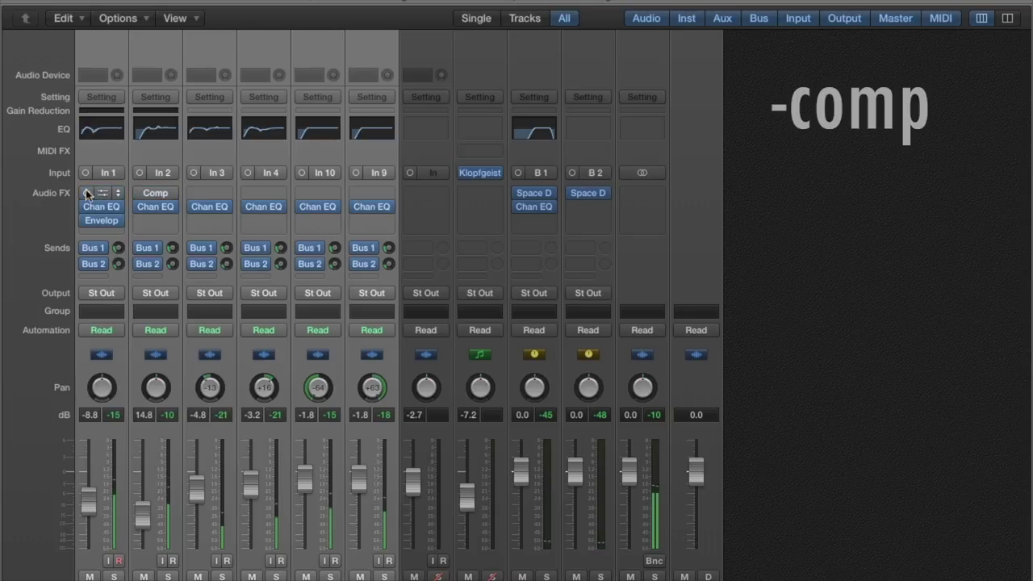
pyautogui.click(87, 208)
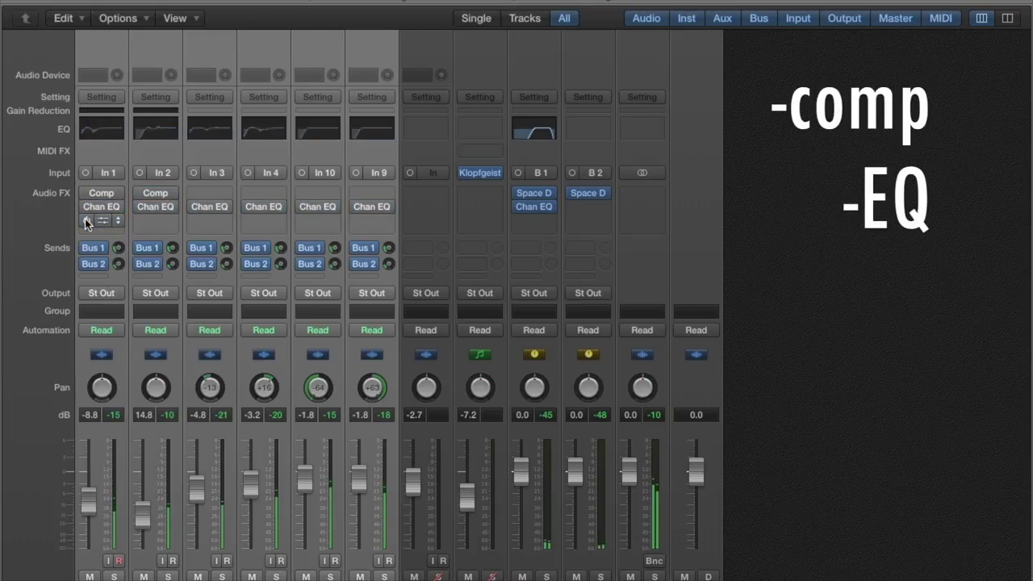
pyautogui.click(87, 247)
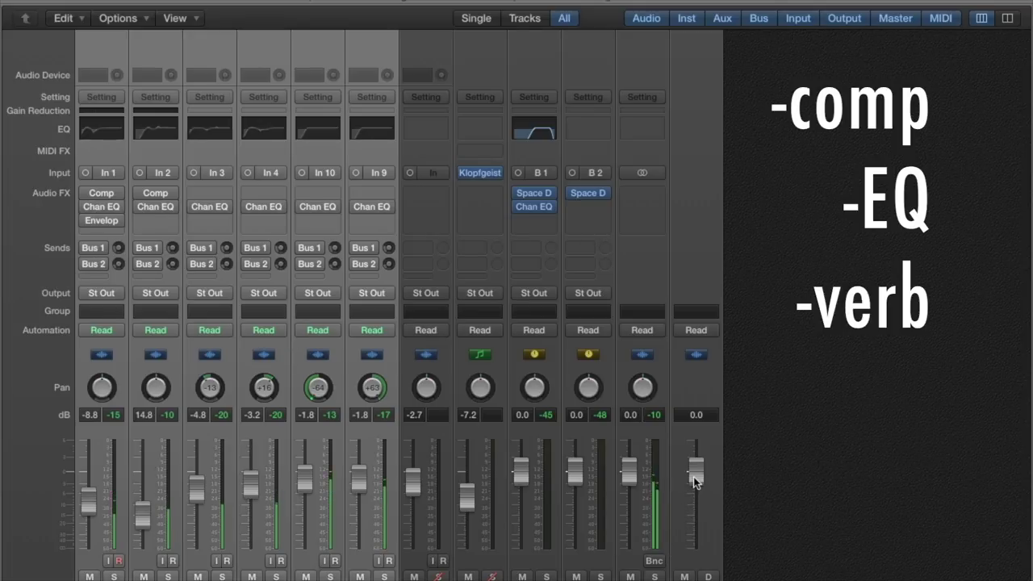
pyautogui.moveTo(694, 478); pyautogui.dragTo(693, 463)
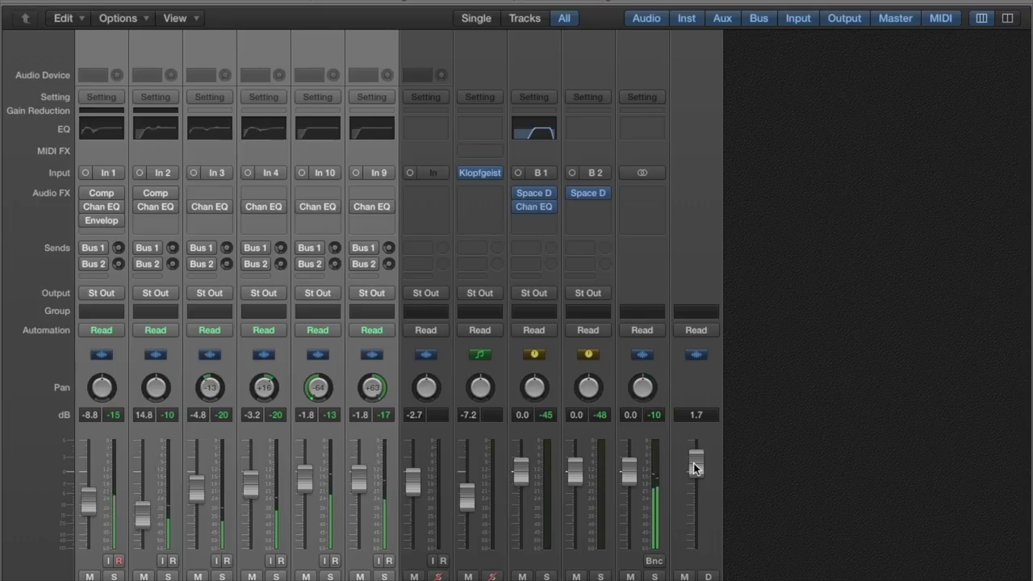
pyautogui.keyDown('alt'); pyautogui.click(693, 463); pyautogui.keyUp('alt')
# Step: Turn the Bus 1 and Bus 2 sends, compressors, channel EQs and Kick Enveloper back on
pyautogui.keyDown('alt'); pyautogui.click(86, 249); pyautogui.keyUp('alt')
pyautogui.keyDown('alt'); pyautogui.click(86, 266); pyautogui.keyUp('alt')
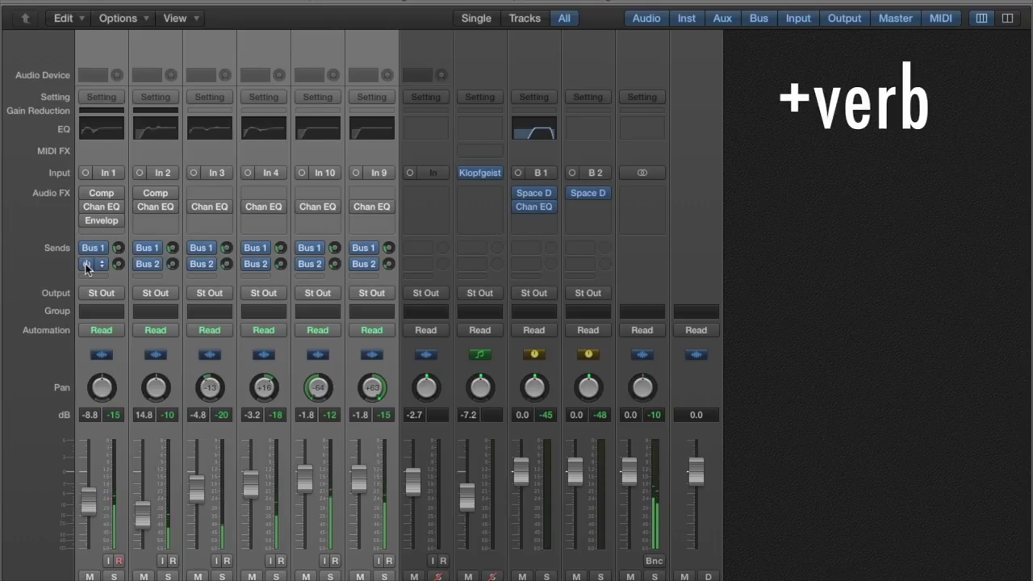
pyautogui.keyDown('alt'); pyautogui.click(86, 193); pyautogui.keyUp('alt')
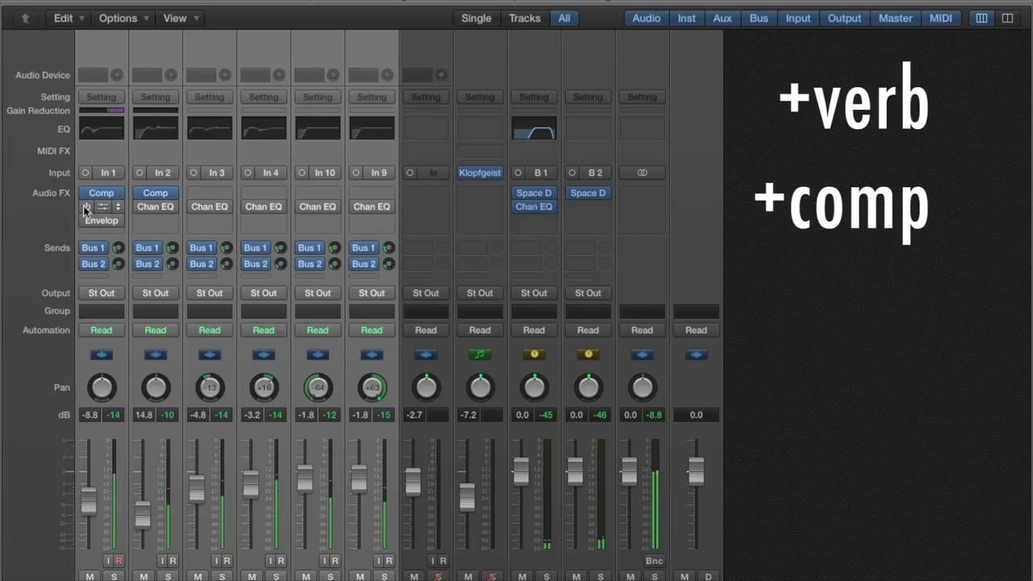
pyautogui.keyDown('alt'); pyautogui.click(87, 208); pyautogui.keyUp('alt')
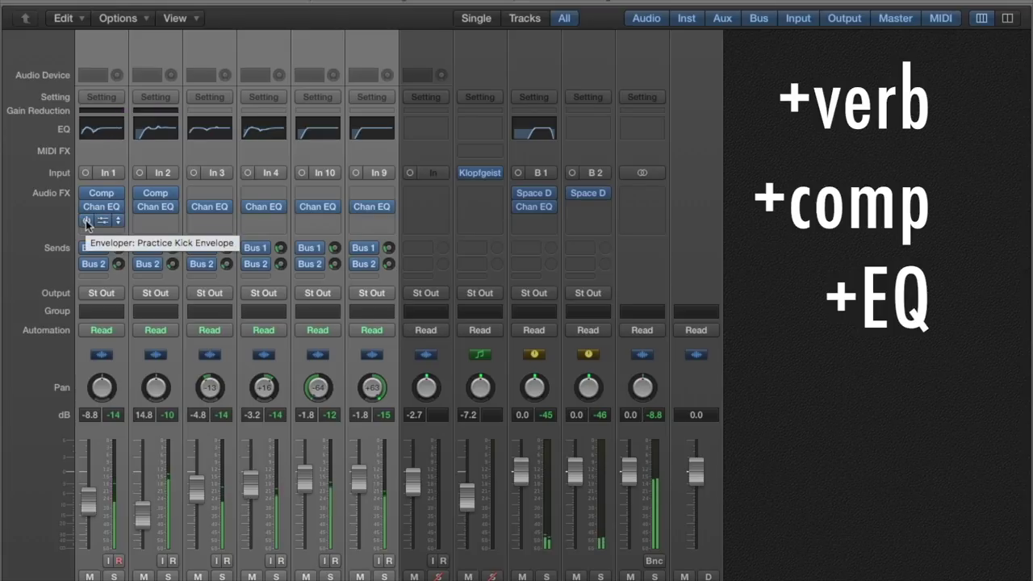
pyautogui.click(86, 220)
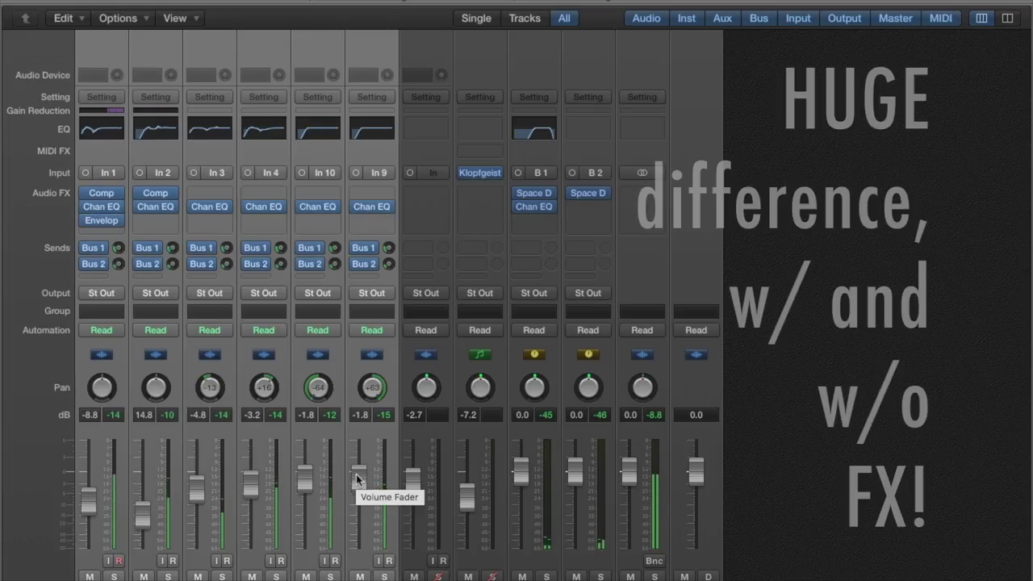